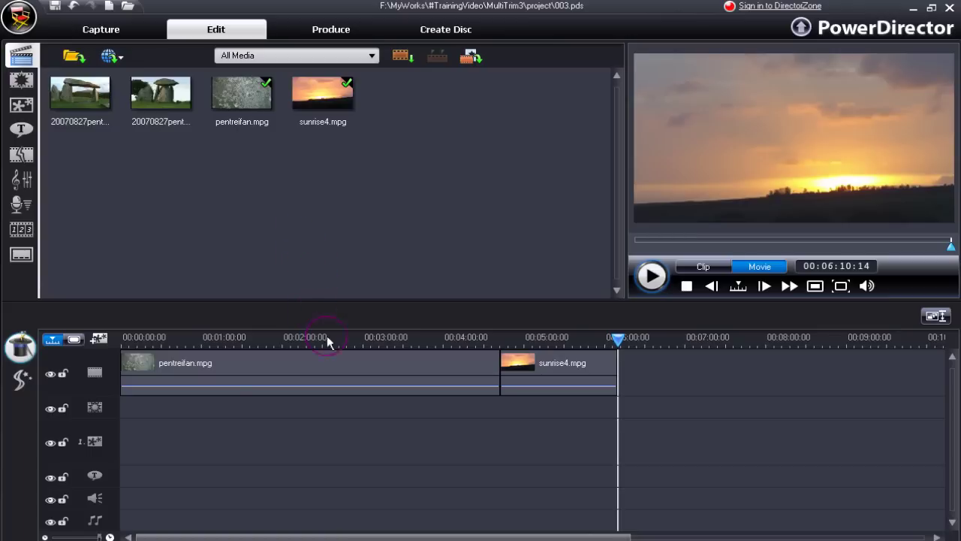
Select pentreifan.mpg on the timeline and open it in Multi Trim
click(362, 372)
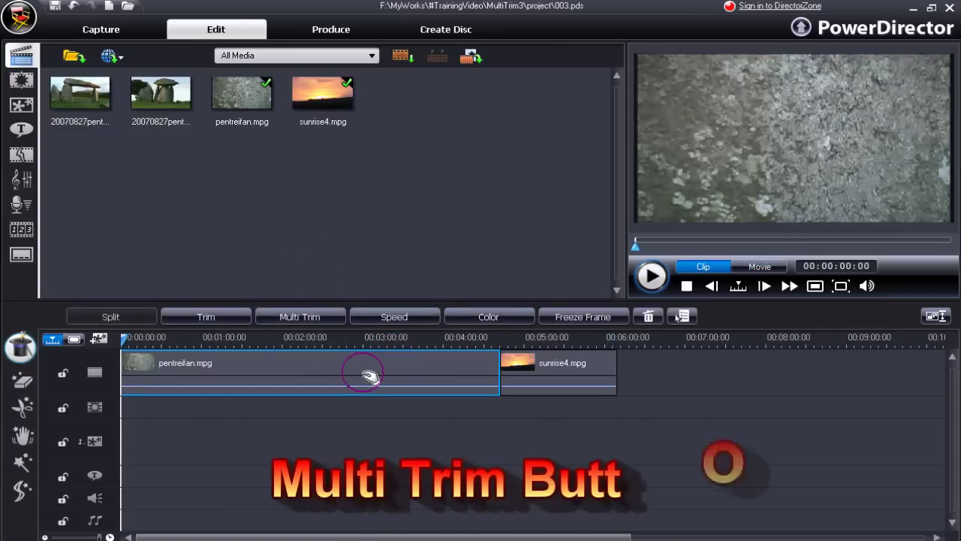
click(323, 319)
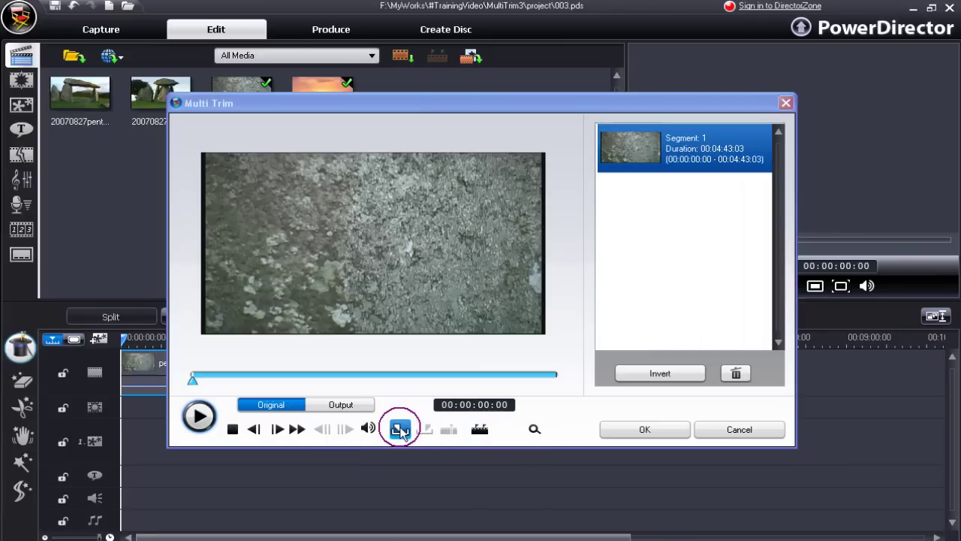
Show the zoomed-in magnified trim timeline and scrub pentreifan to around 00:01:31:12
click(535, 429)
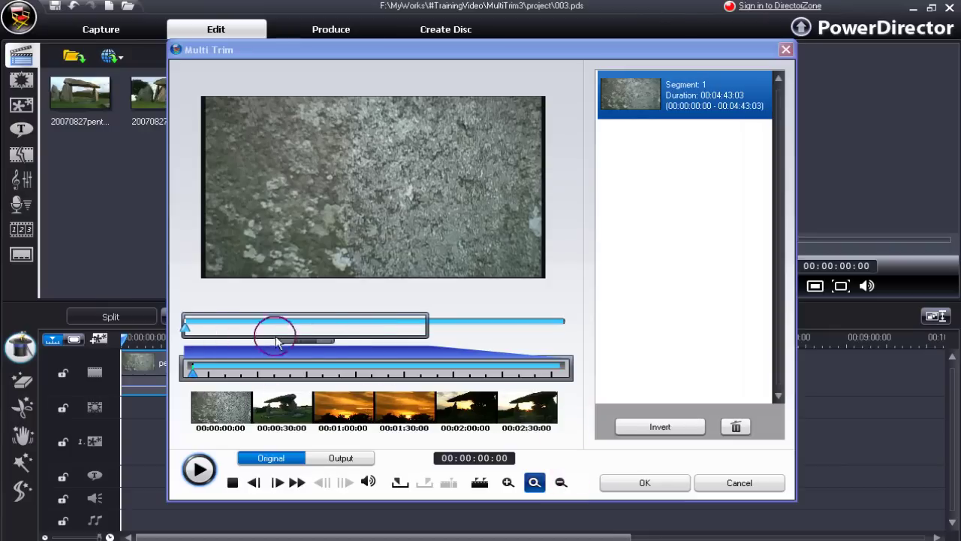
click(508, 483)
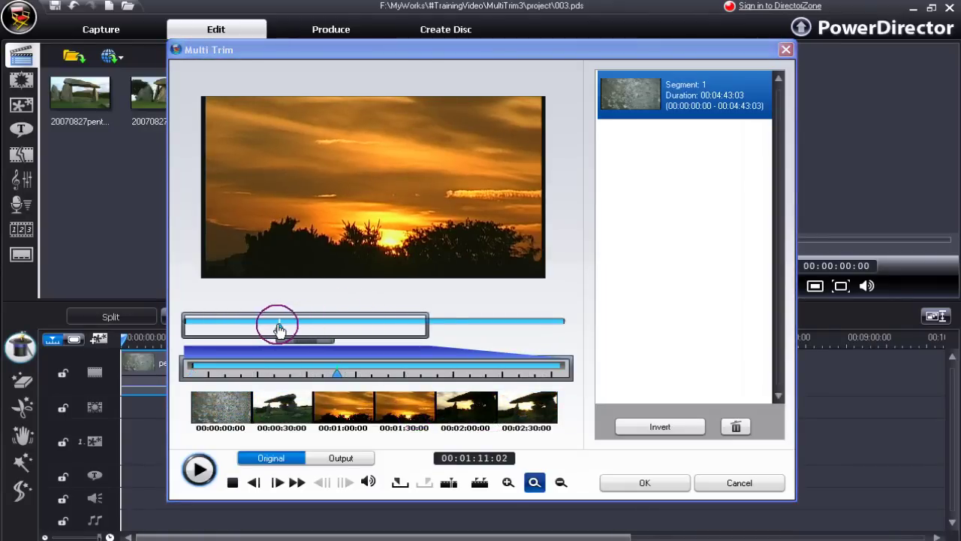
drag(278, 330, 313, 326)
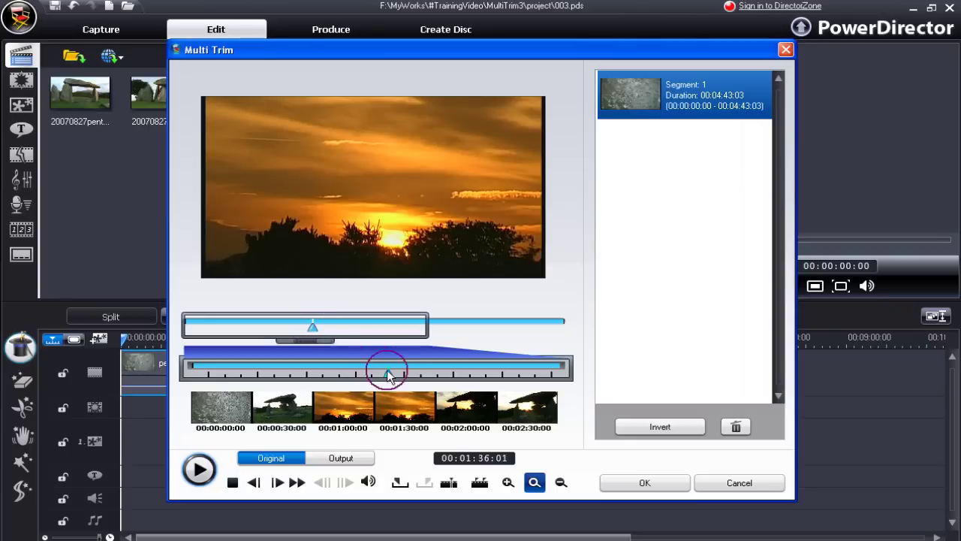
mouse_move(388, 375)
mouse_down()
mouse_move(429, 369)
mouse_move(378, 370)
mouse_up()
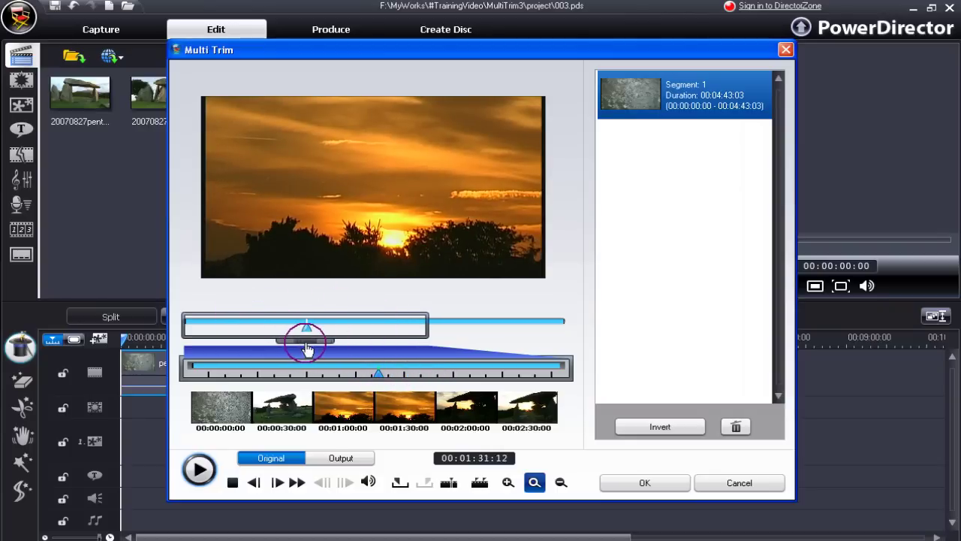
drag(306, 348, 393, 350)
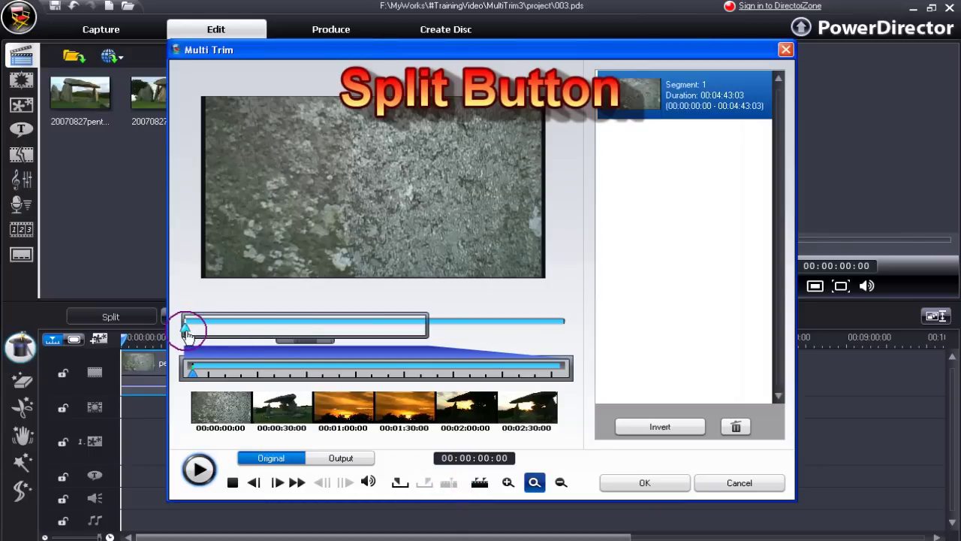
Cut the pentreifan clip at 00:00:21:11 and 00:00:59:22
drag(188, 336, 216, 340)
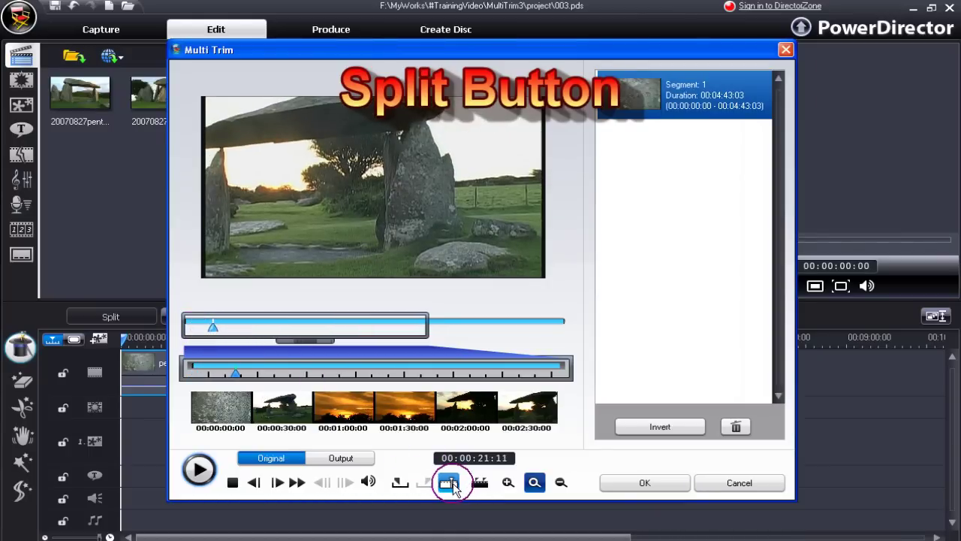
click(449, 484)
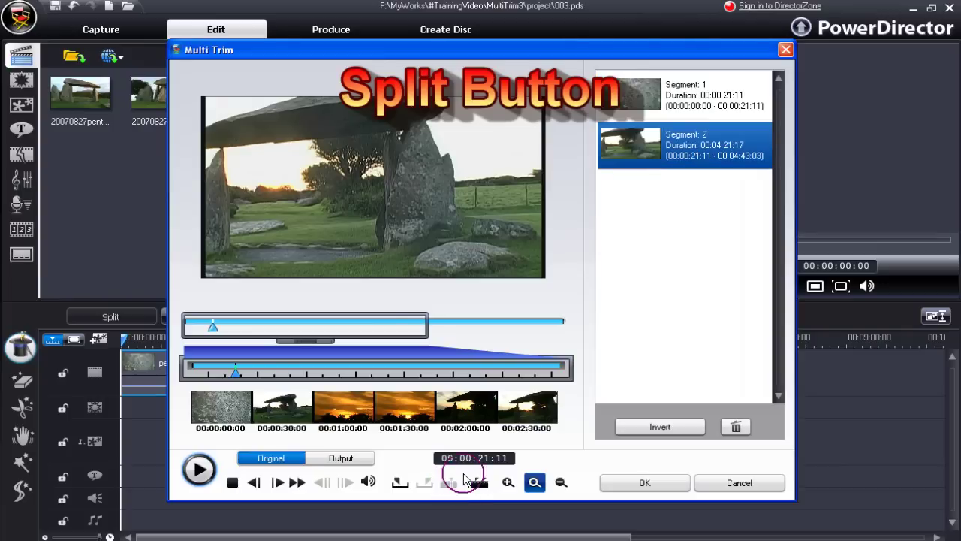
click(710, 156)
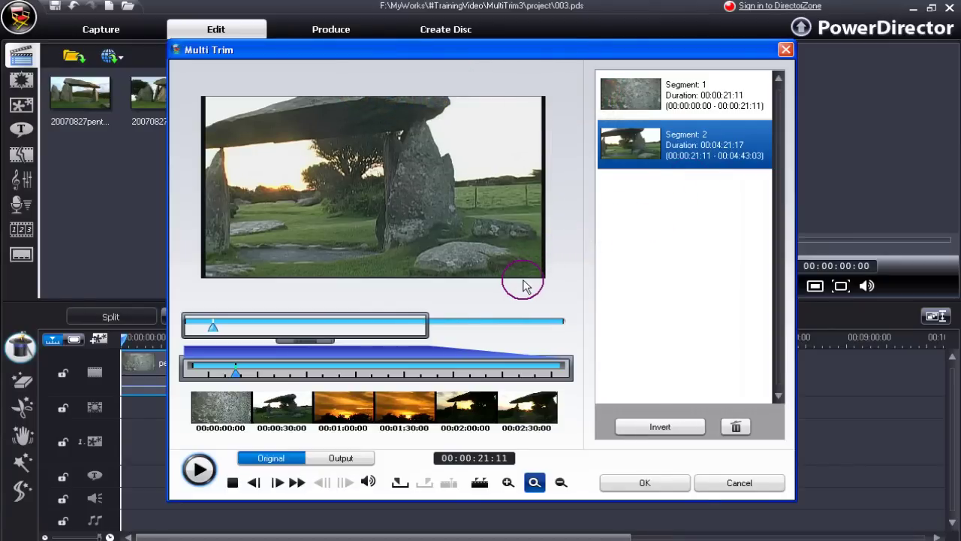
click(211, 326)
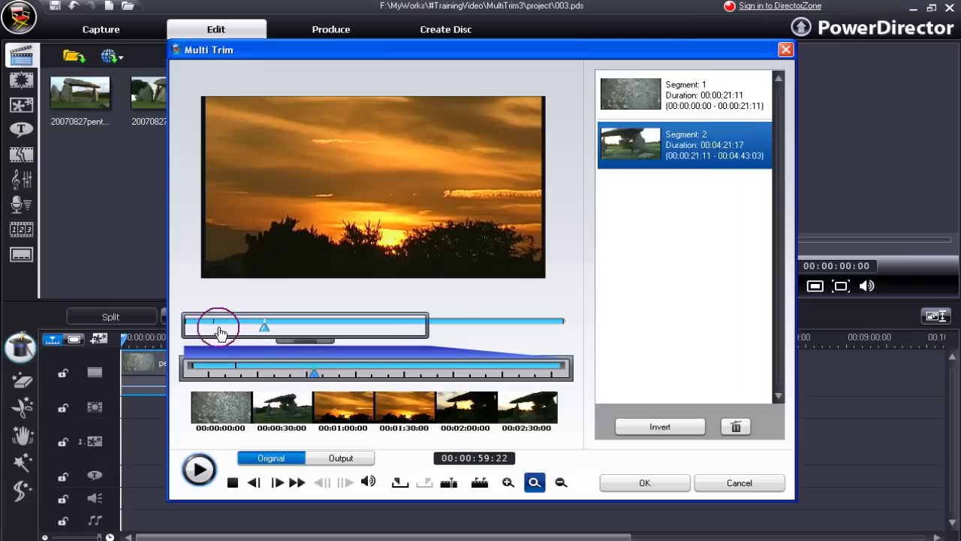
click(449, 483)
Add further cuts at 00:01:48:12 and 00:02:37:16, giving five segments
drag(263, 326, 393, 330)
click(447, 484)
click(448, 483)
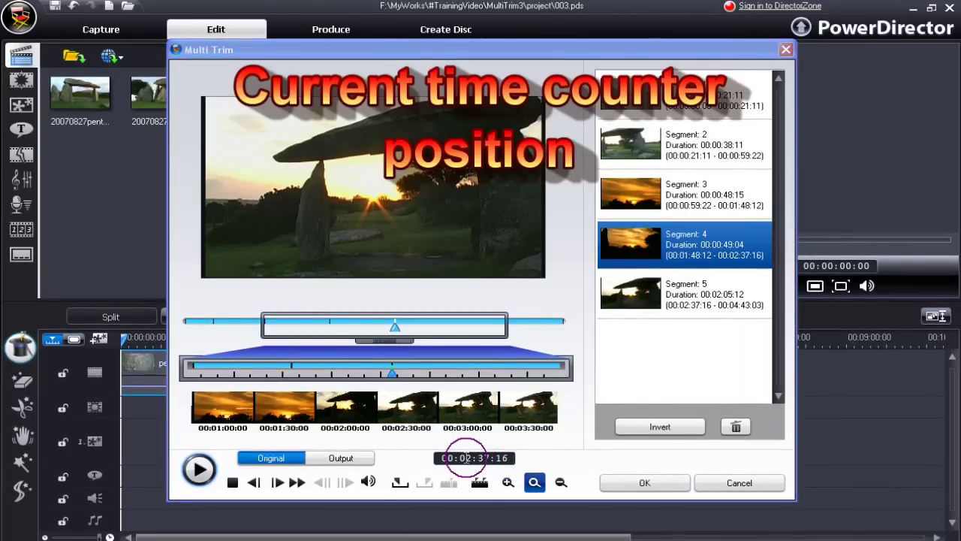
Set the time counter to 00:03:53:09 and jump to that position
click(465, 458)
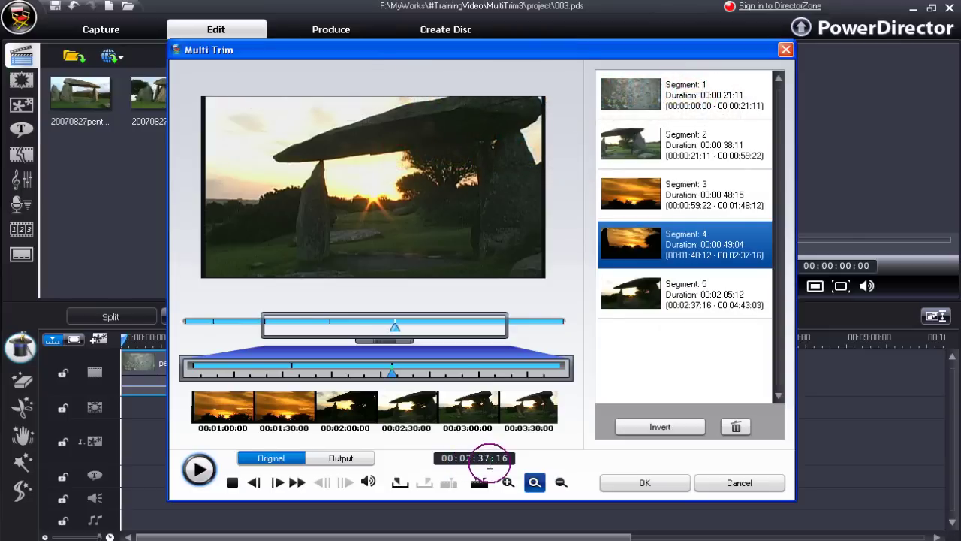
click(485, 458)
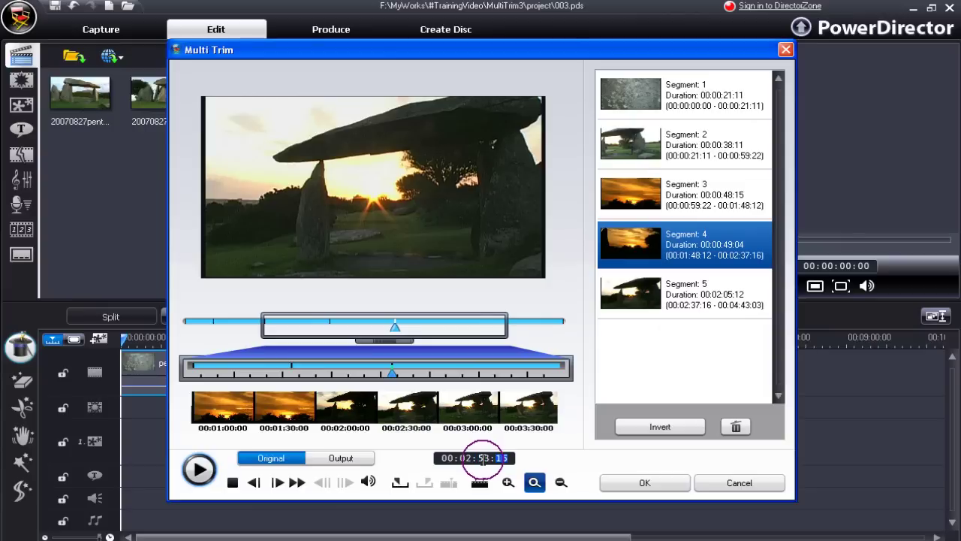
key(Up)
click(468, 458)
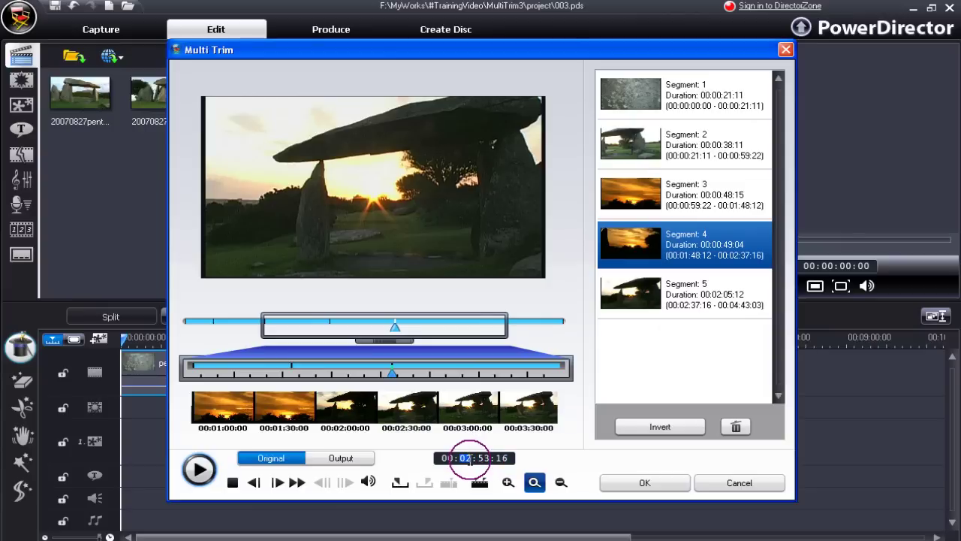
key(Up)
click(501, 458)
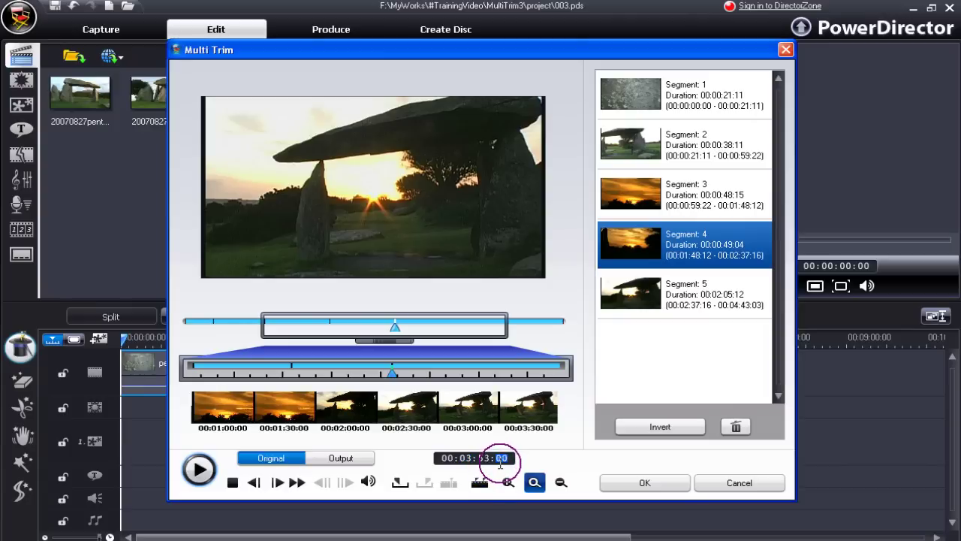
key(Return)
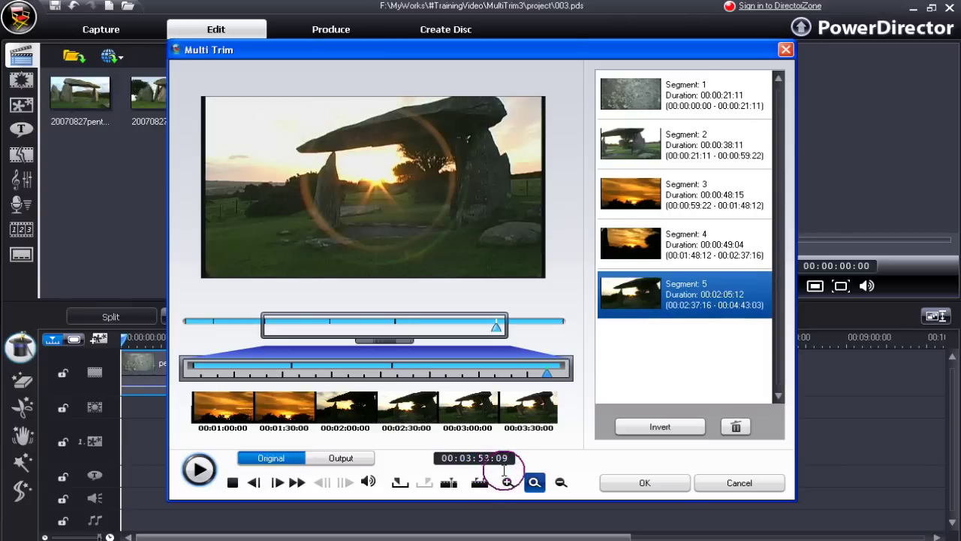
Split the clip at 00:03:53:09 and select the new Segment 6
click(507, 482)
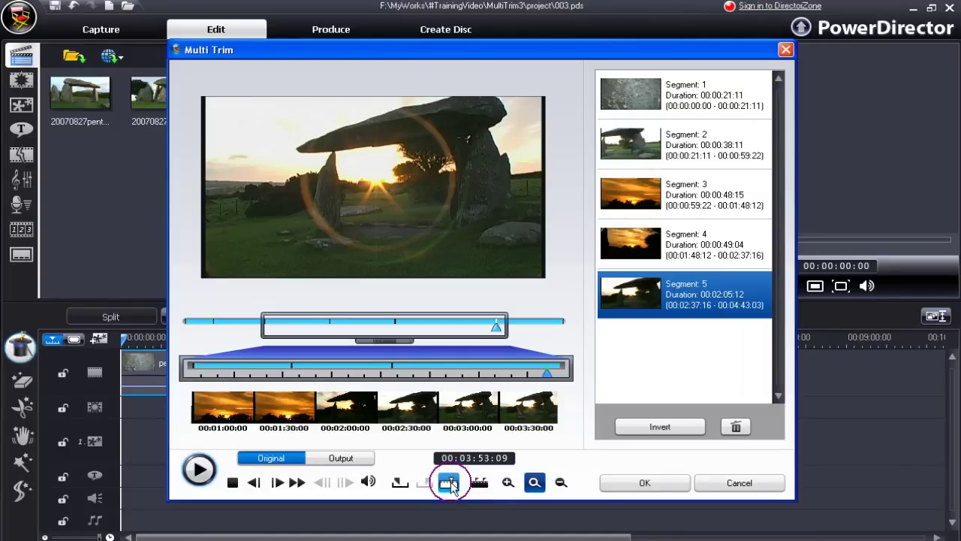
click(451, 481)
click(607, 356)
click(487, 470)
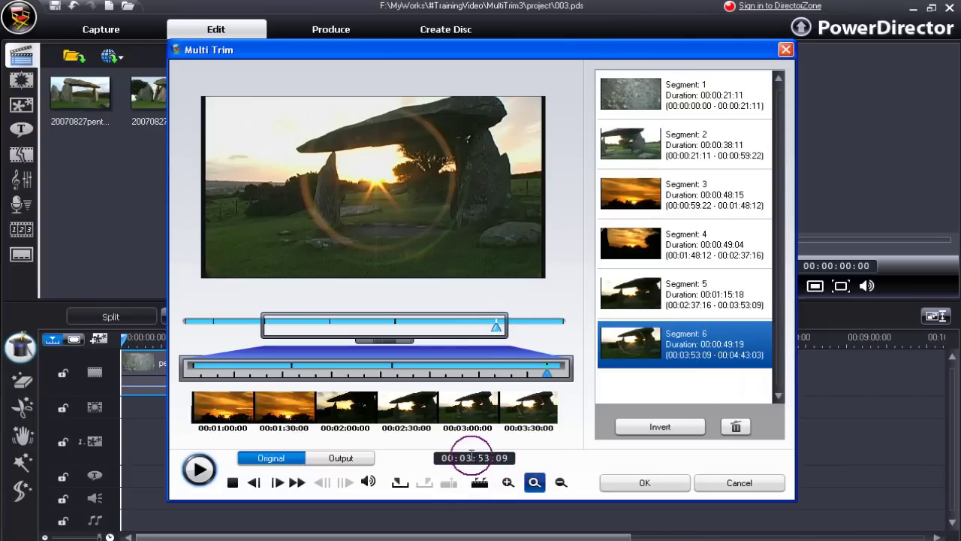
Go back to Segment 5 to begin undoing the split cuts
click(254, 482)
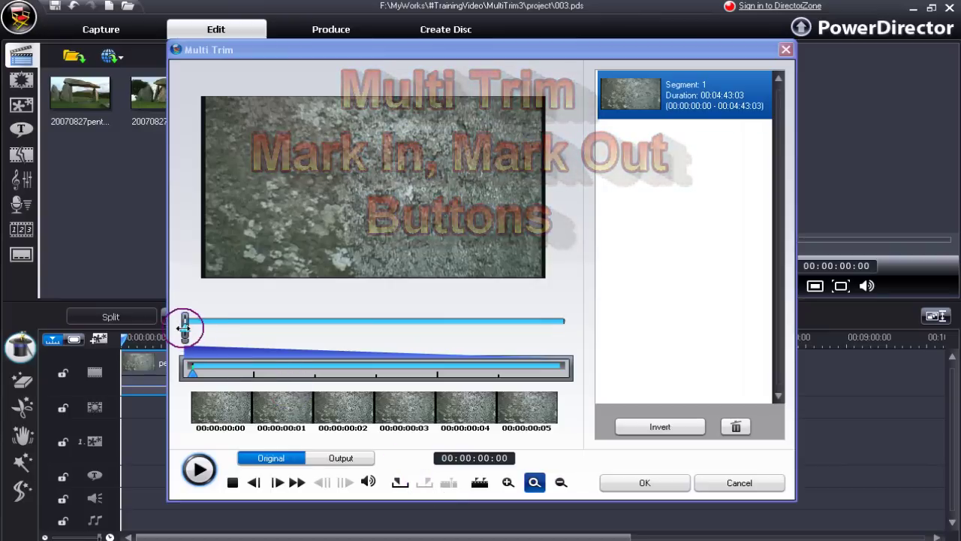
Mark a kept range from 00:00:00:00 to 00:02:09:20
click(399, 481)
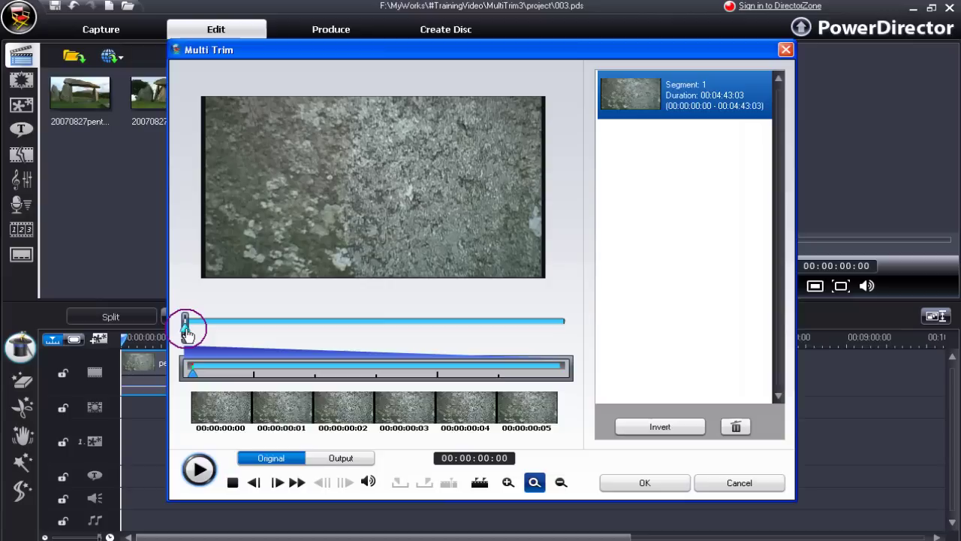
drag(187, 334, 356, 349)
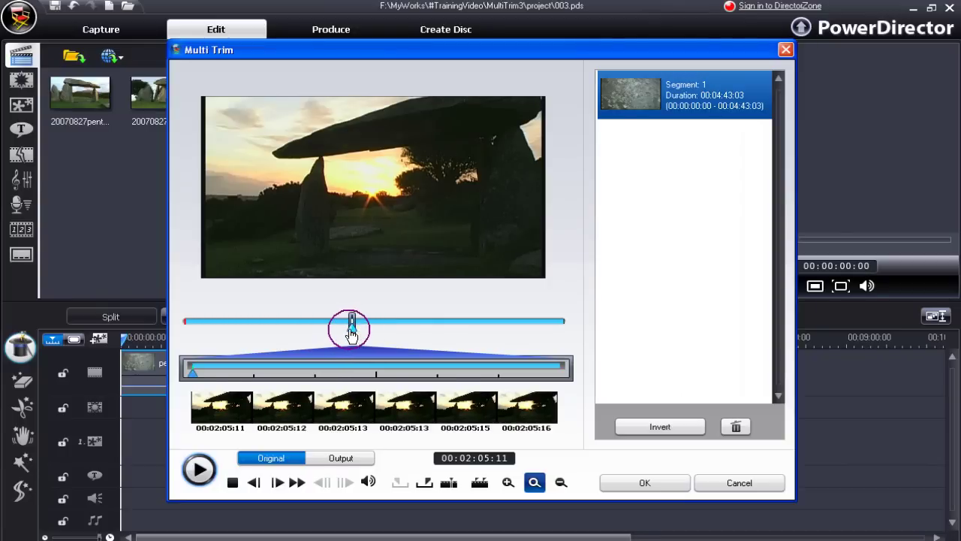
drag(350, 334, 359, 336)
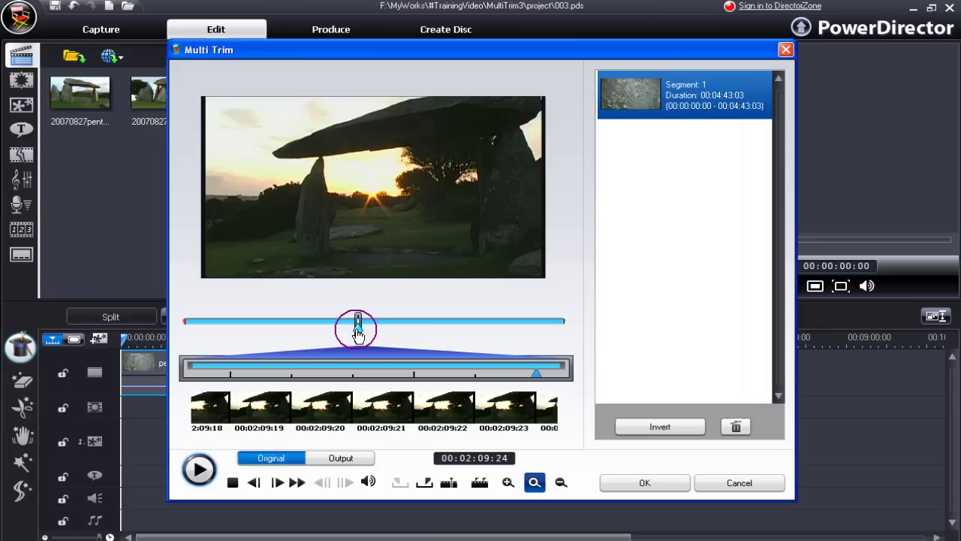
click(336, 411)
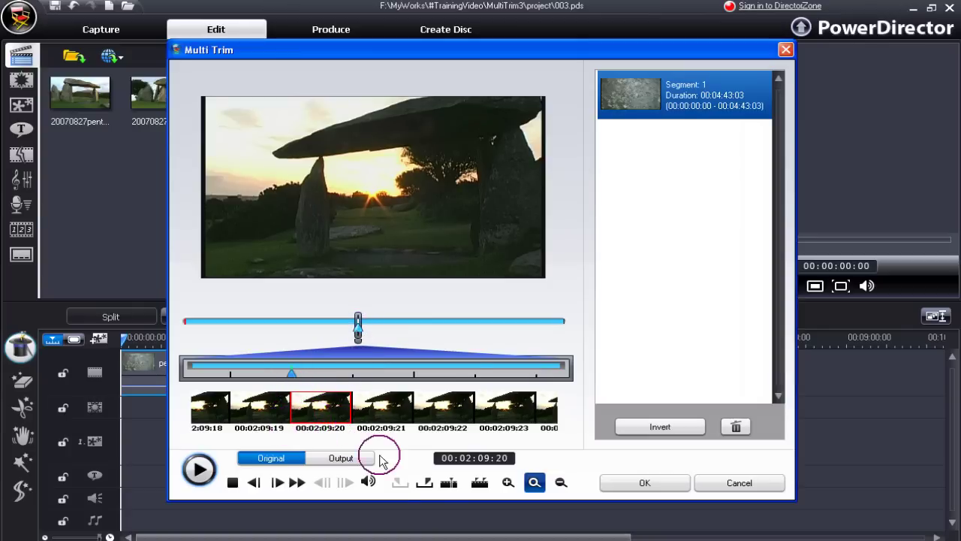
click(424, 484)
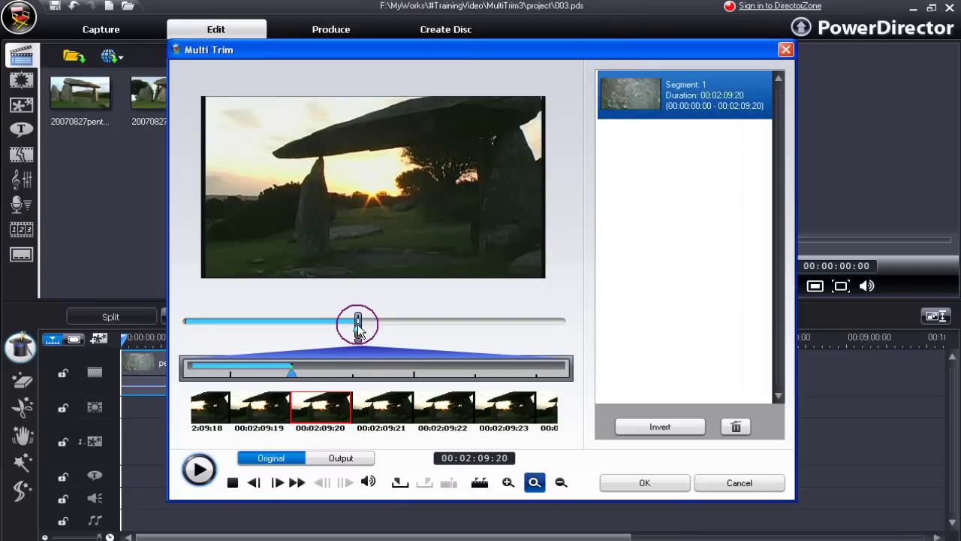
Mark a second kept range from 00:02:42:04 to 00:03:32:12
drag(358, 324, 402, 328)
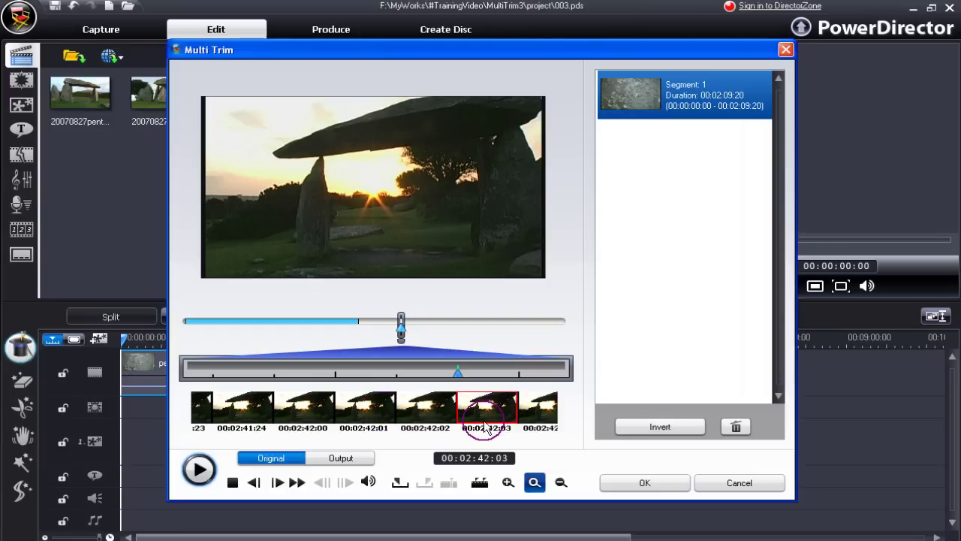
click(535, 418)
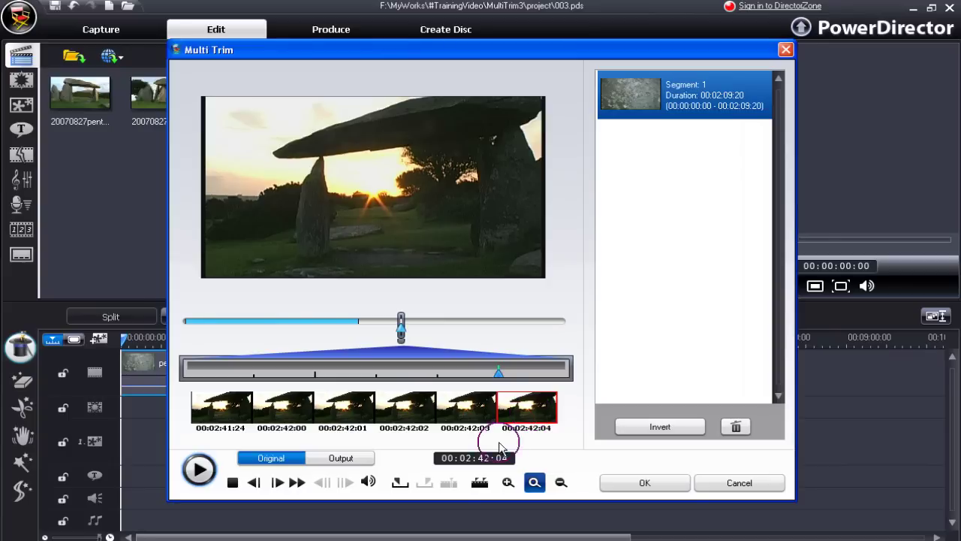
click(399, 482)
drag(401, 328, 472, 401)
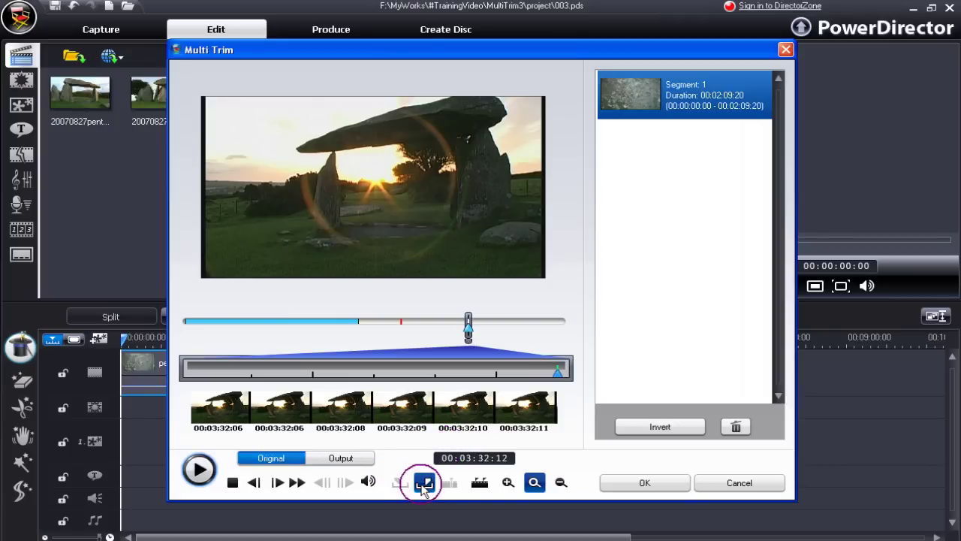
click(424, 483)
Mark a third kept range from 00:04:04:17 to 00:04:43:03
click(467, 330)
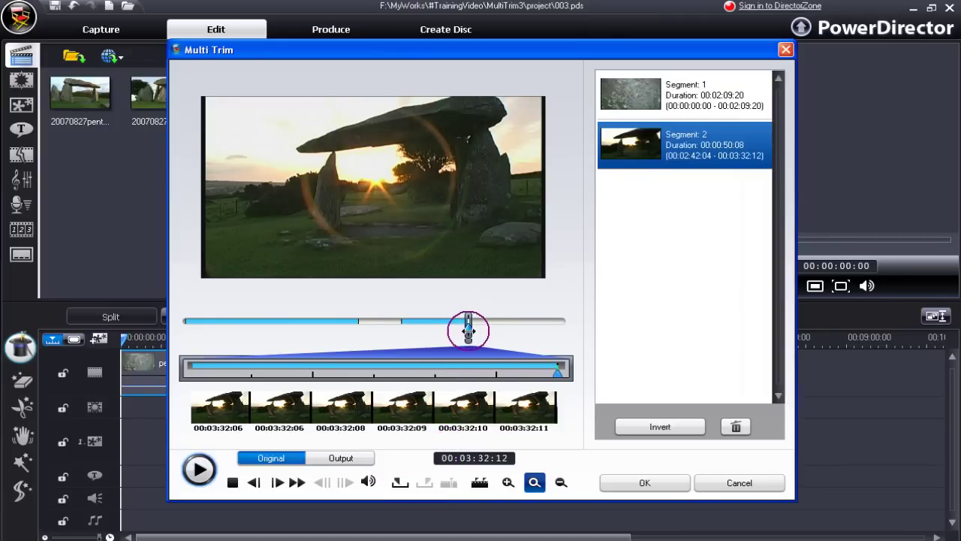
drag(468, 330, 567, 330)
click(398, 482)
click(424, 483)
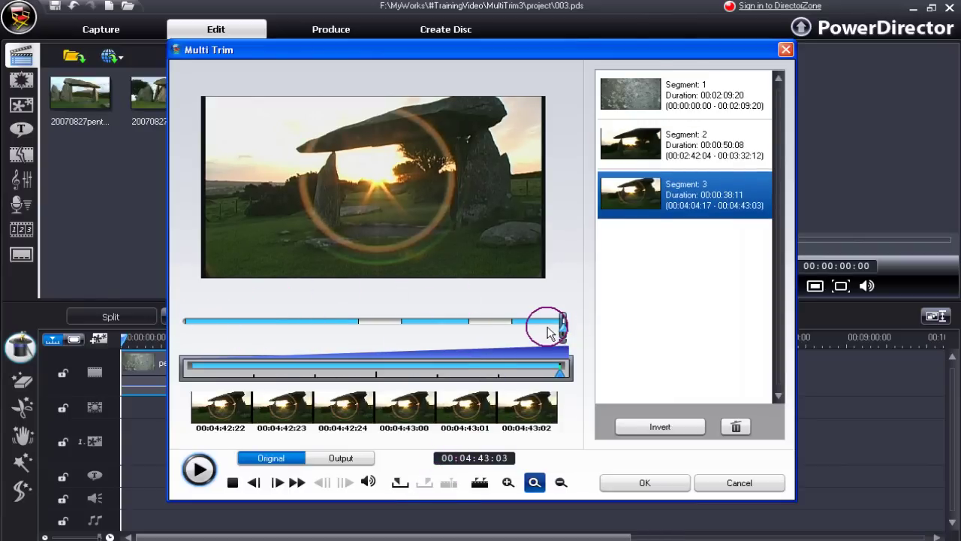
Invert the ranges twice to compare, then delete the 00:02:42:04–00:03:32:12 segment
click(654, 428)
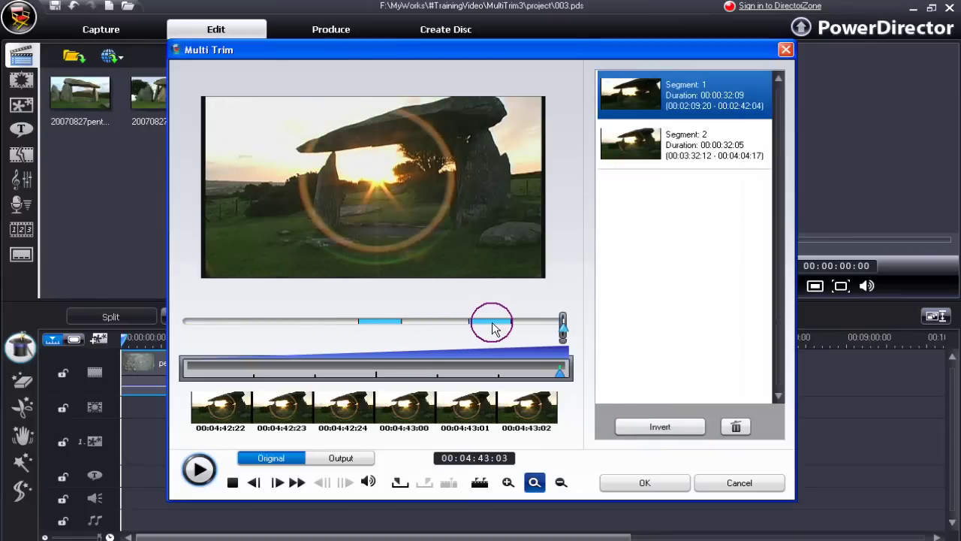
click(630, 428)
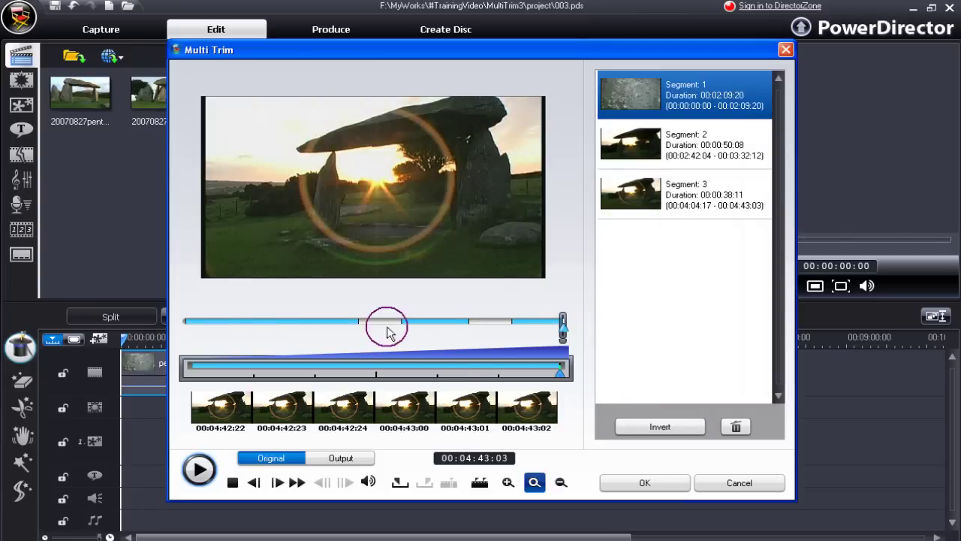
click(703, 156)
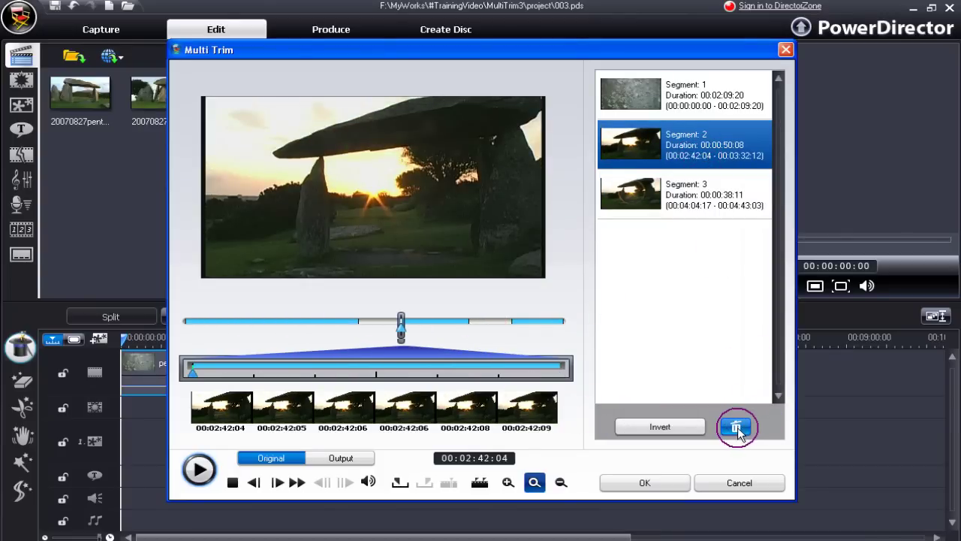
click(736, 428)
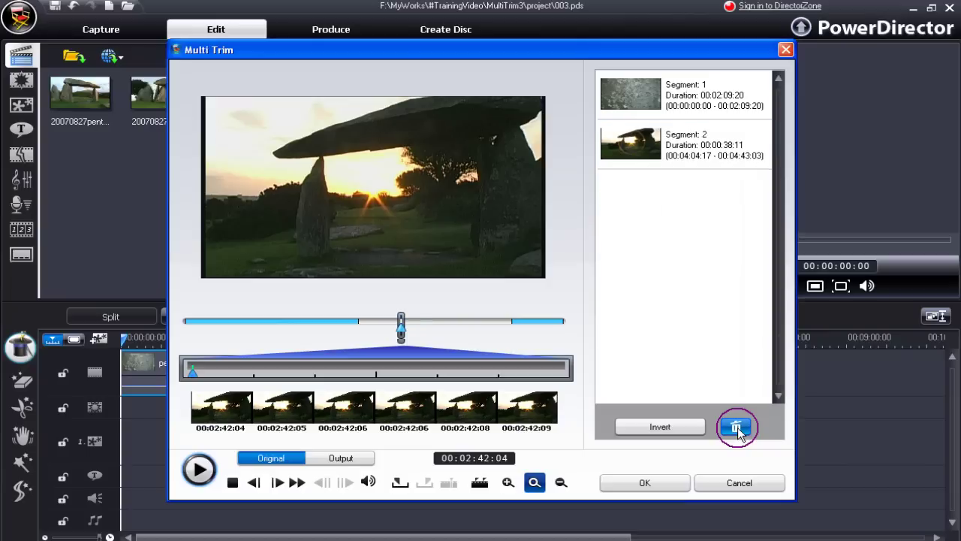
Preview the Output view, playing kept Segment 2 and adjusting the playback volume
click(272, 458)
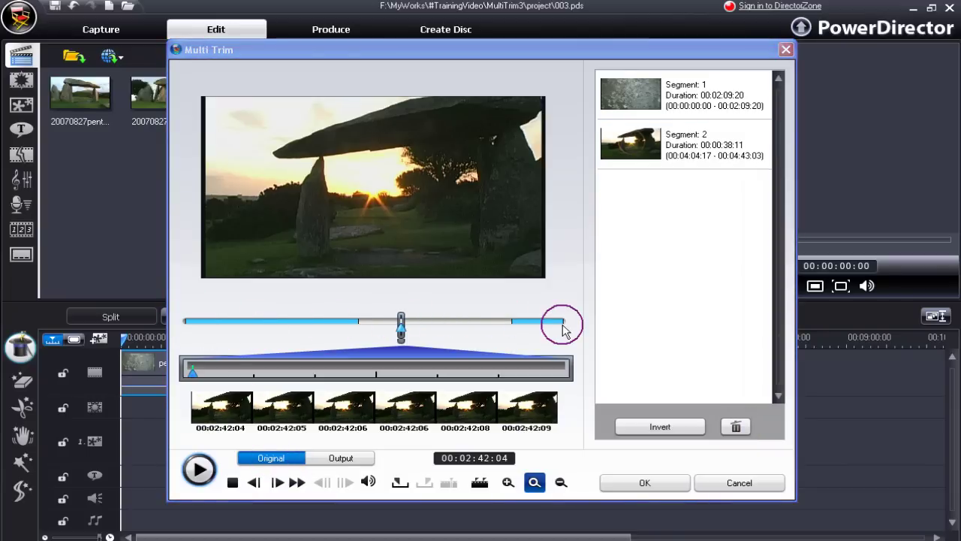
click(336, 460)
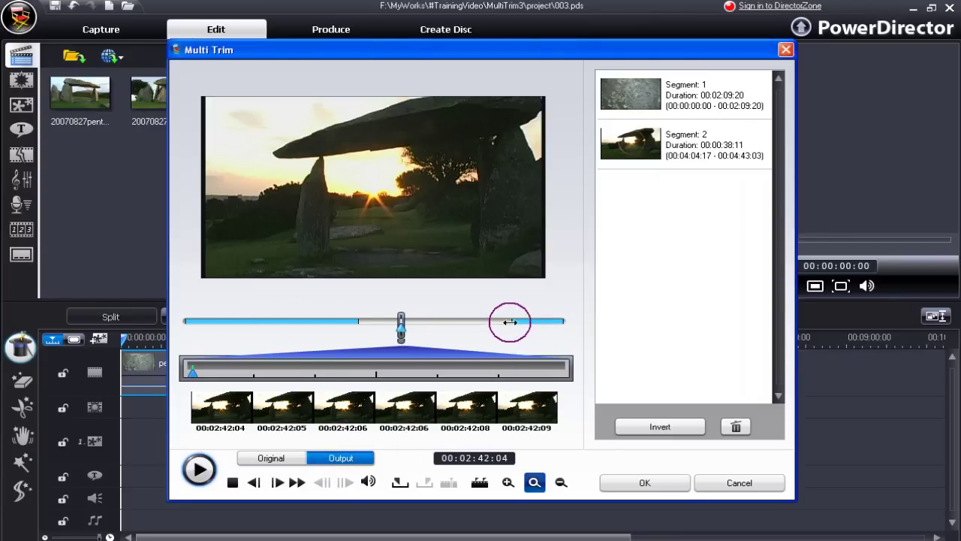
click(496, 356)
click(369, 482)
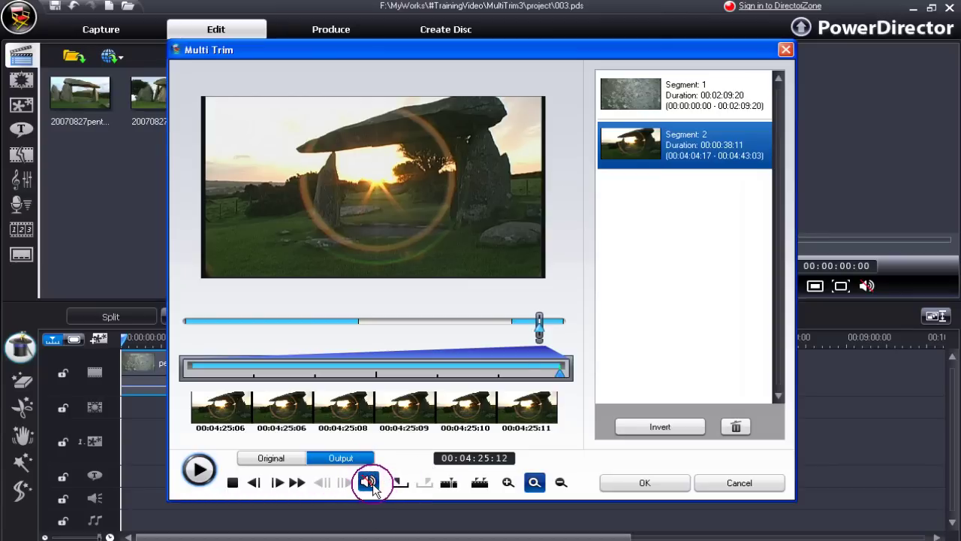
click(370, 483)
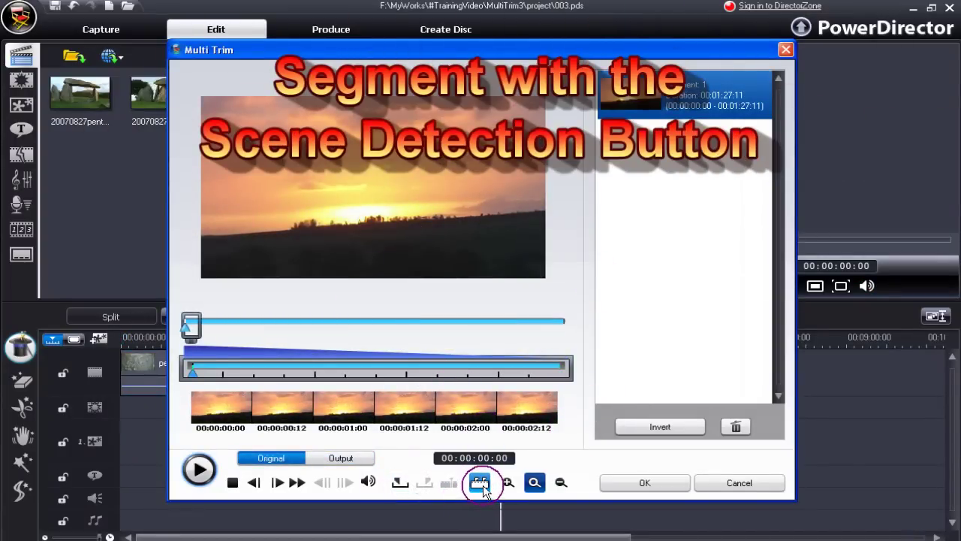
Run Scene Detection and accept 'Yes, split the scenes for me' to auto-split sunrise
click(480, 485)
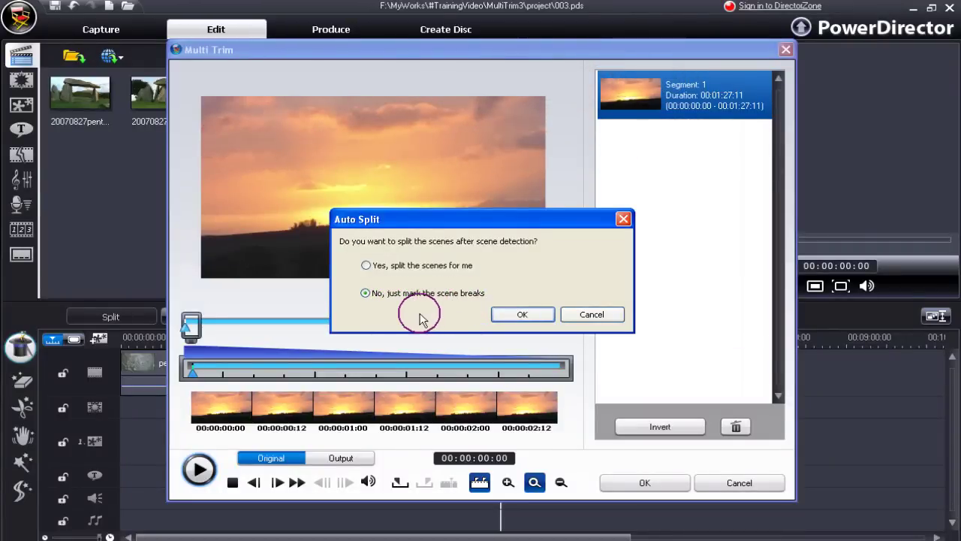
drag(498, 218, 474, 168)
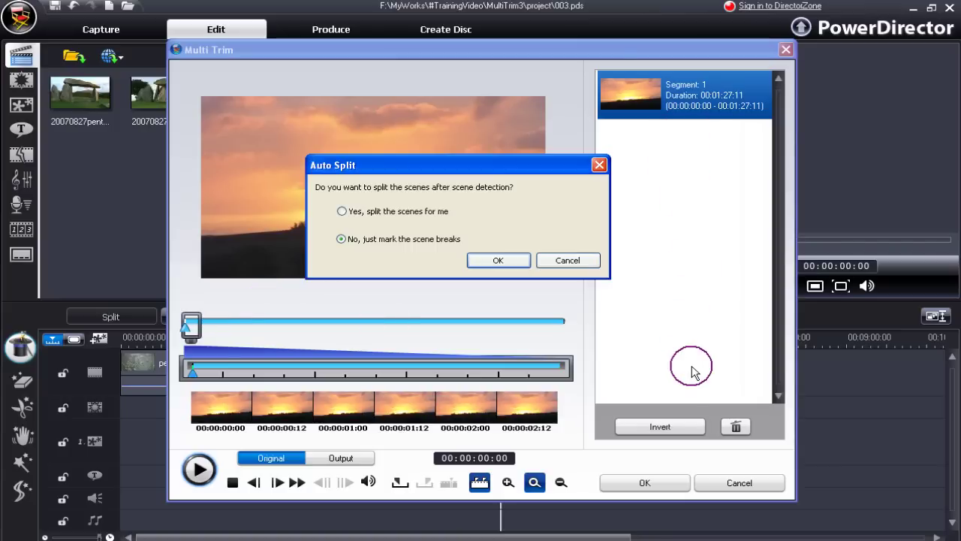
click(345, 212)
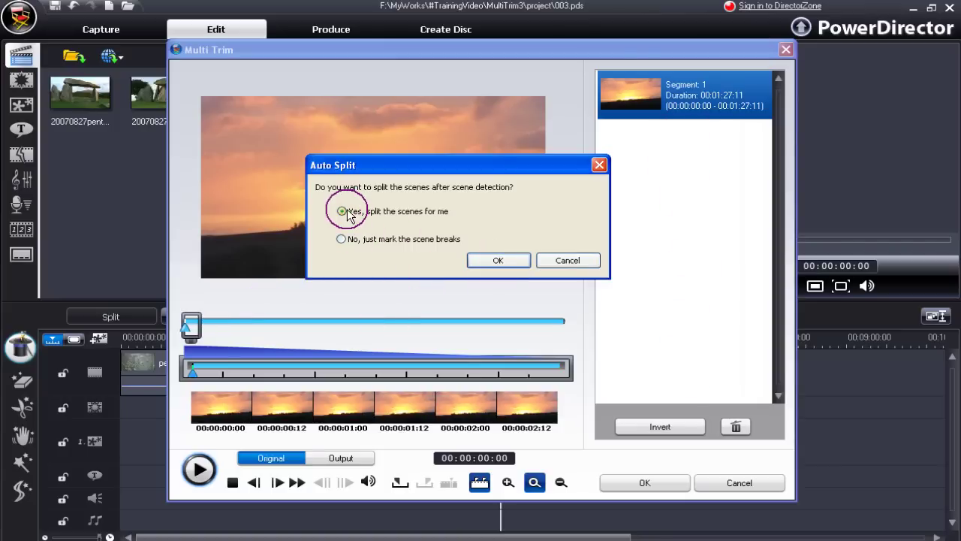
click(499, 261)
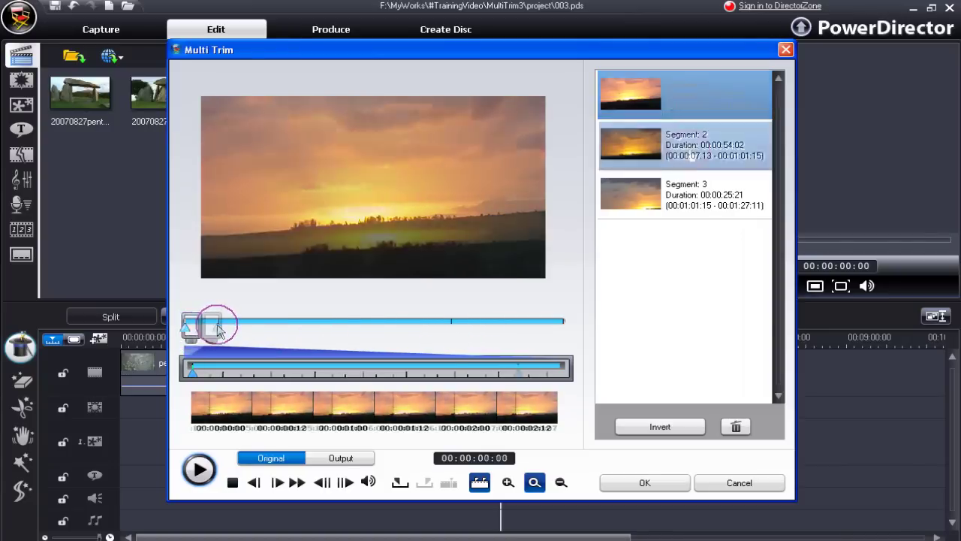
Preview each of the three detected scenes, then try the trash button on Segment 3
click(687, 144)
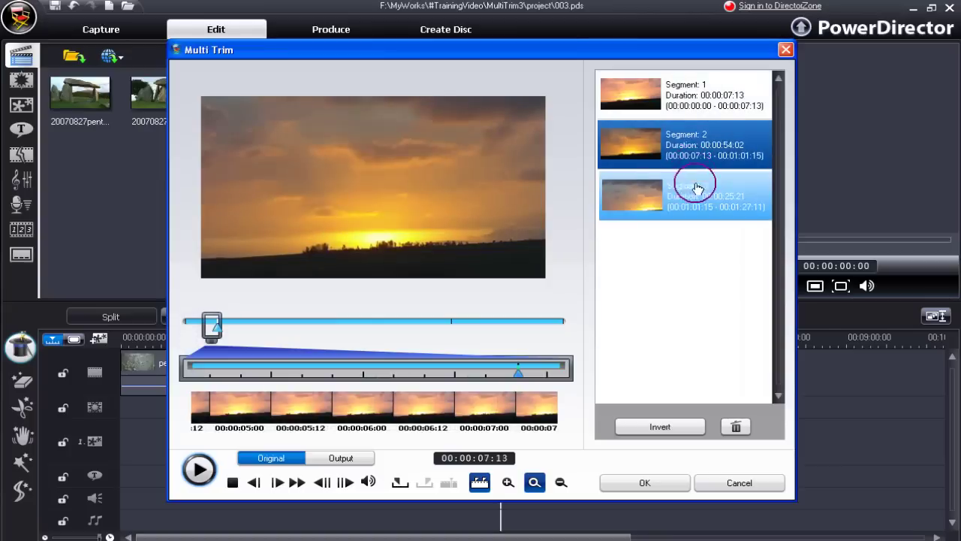
click(692, 201)
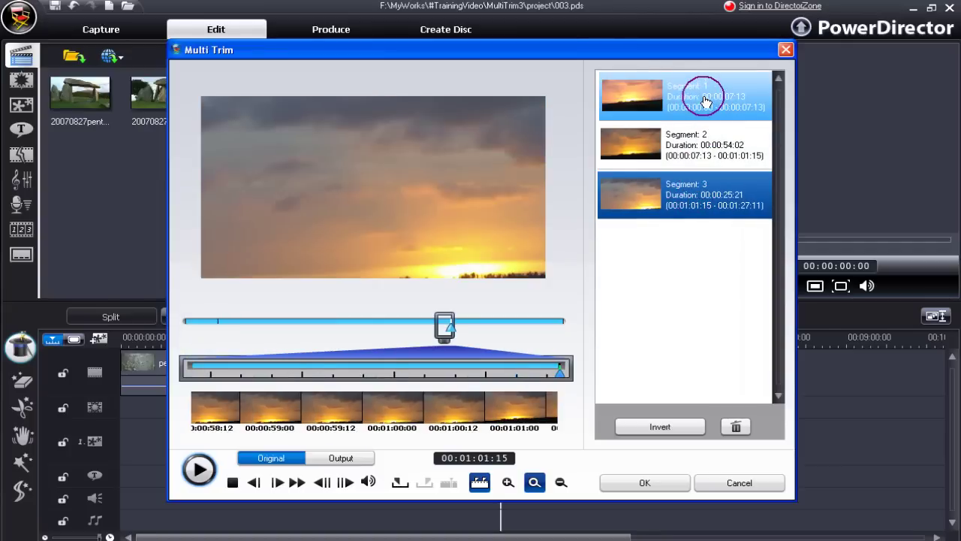
click(706, 101)
click(698, 145)
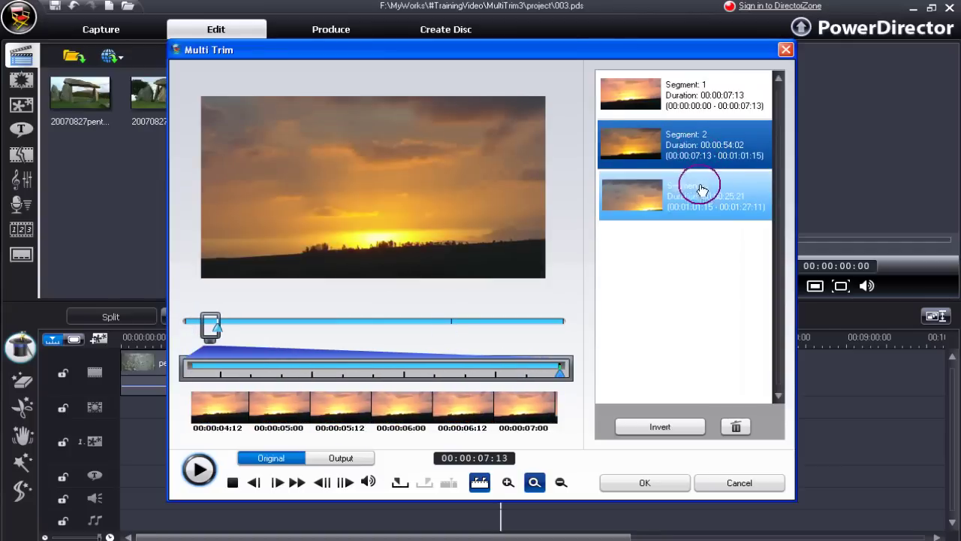
click(700, 189)
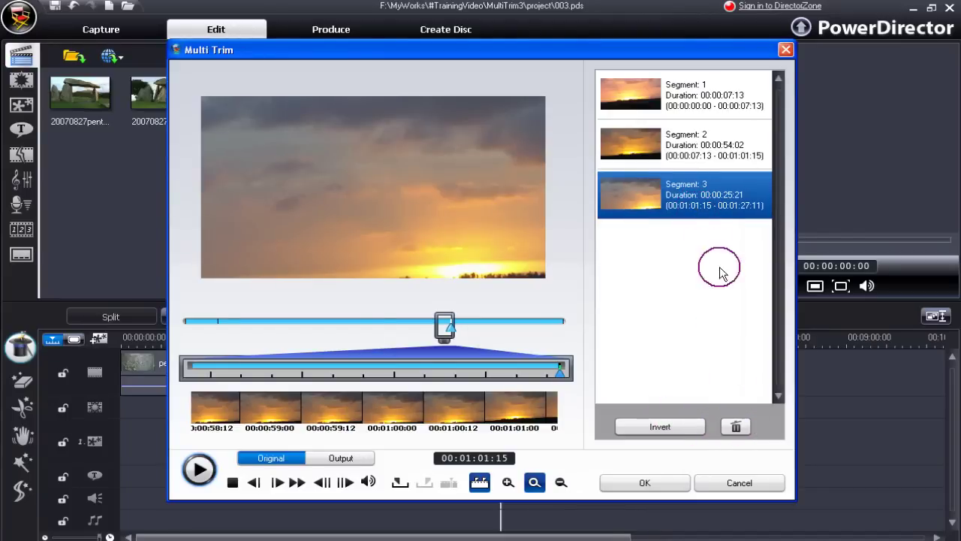
click(736, 428)
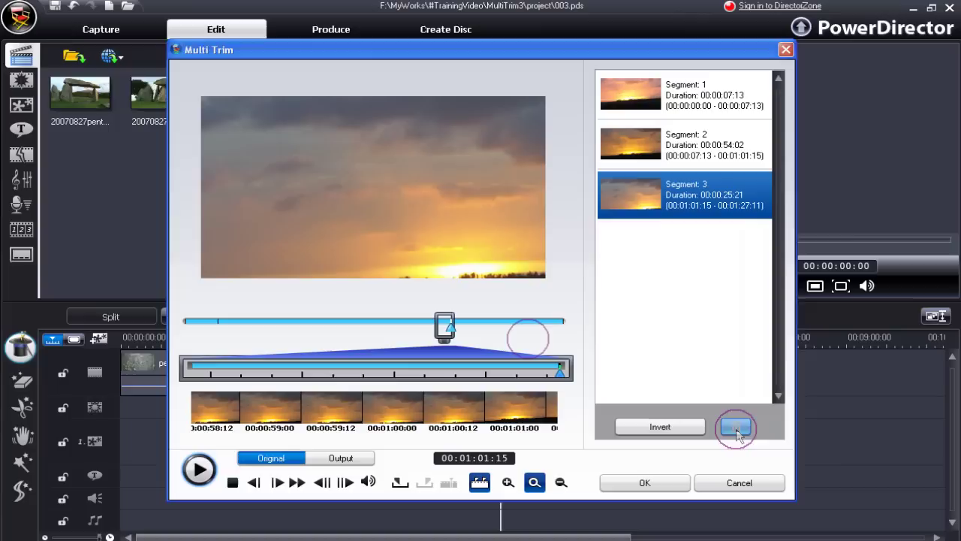
click(322, 483)
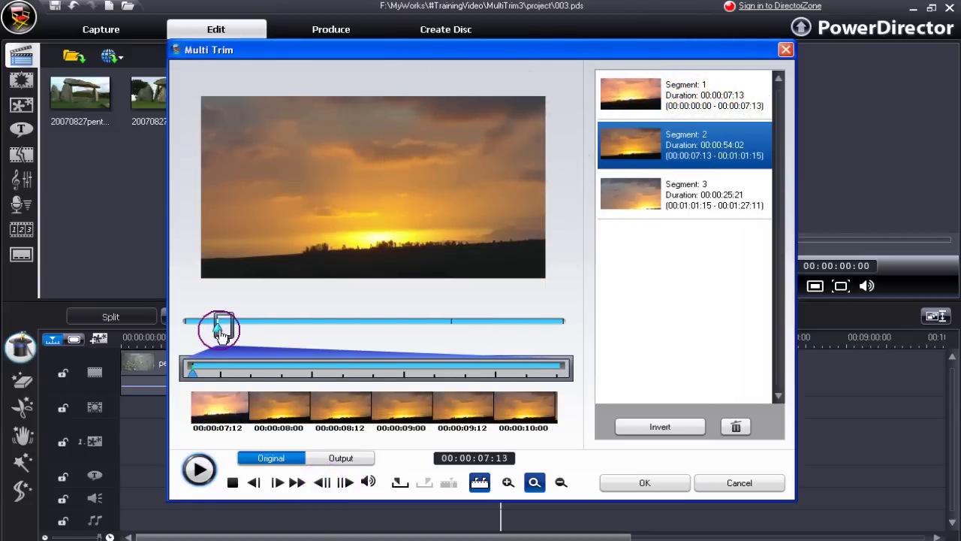
click(323, 483)
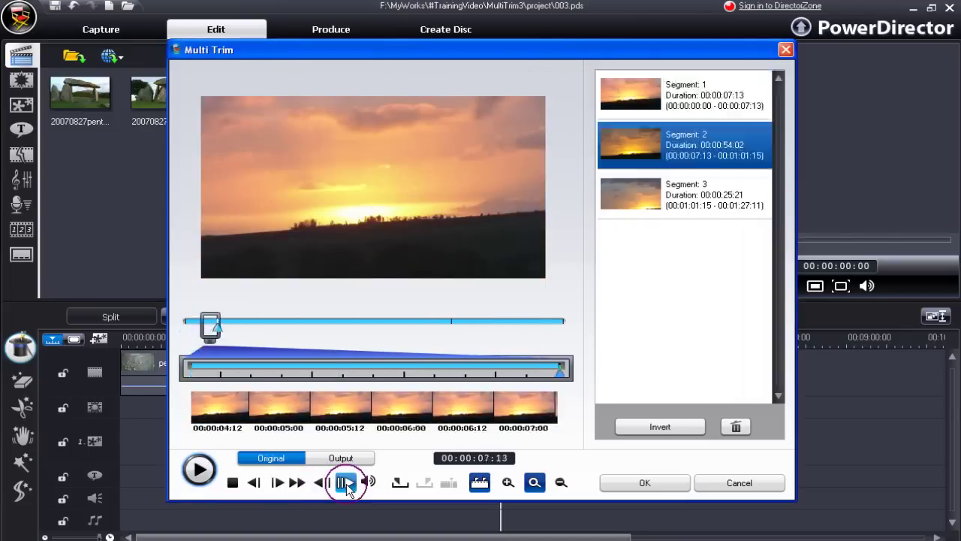
click(345, 482)
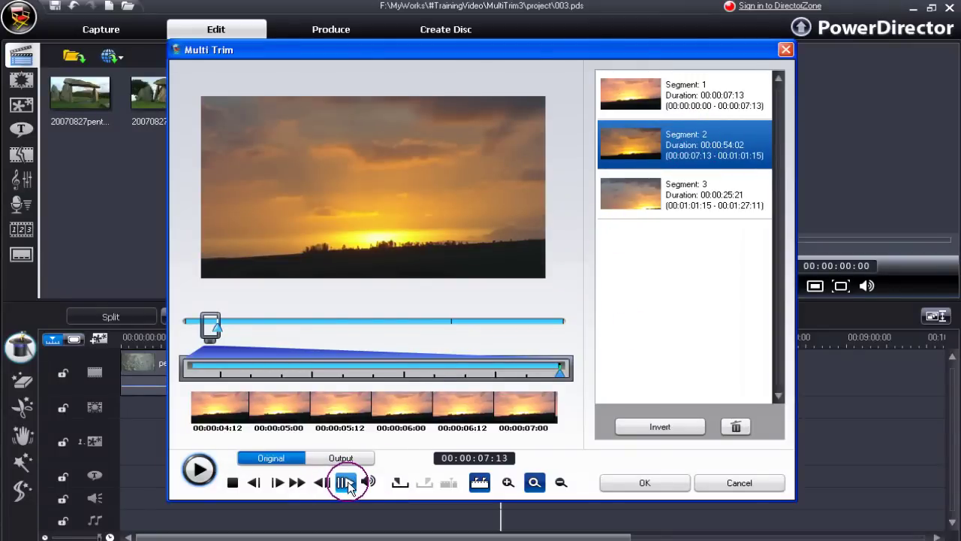
click(346, 484)
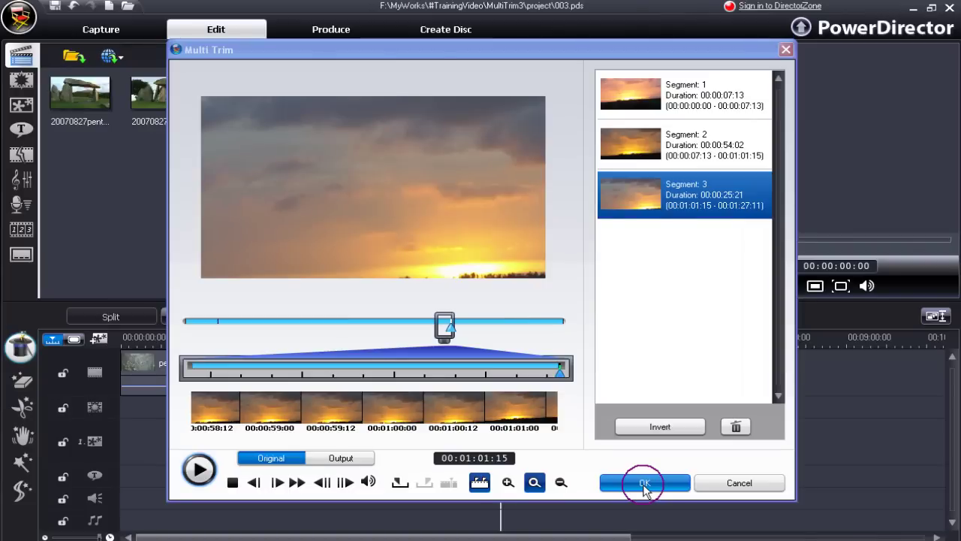
Confirm Multi Trim so the trimmed pentreifan pieces and three sunrise scene clips land on the timeline
click(644, 484)
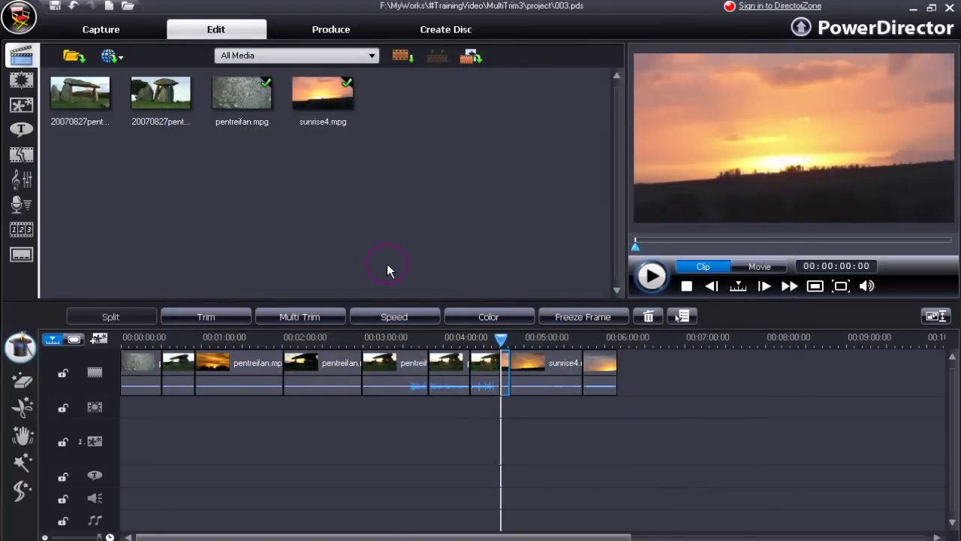